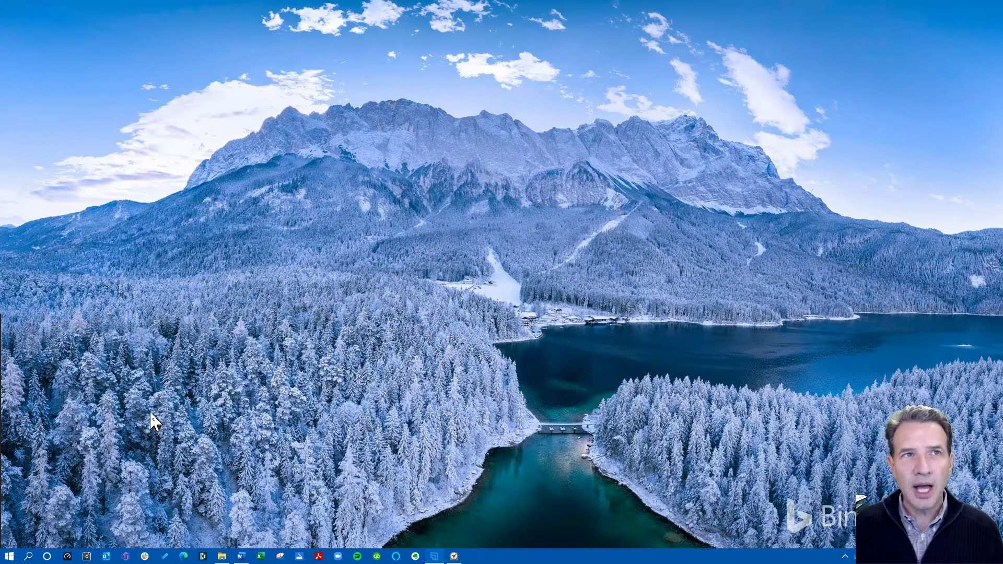
# Search Edge for 'logitech capture' and open the Logitech Capture product page on logitech.com.
pyautogui.click(183, 557)
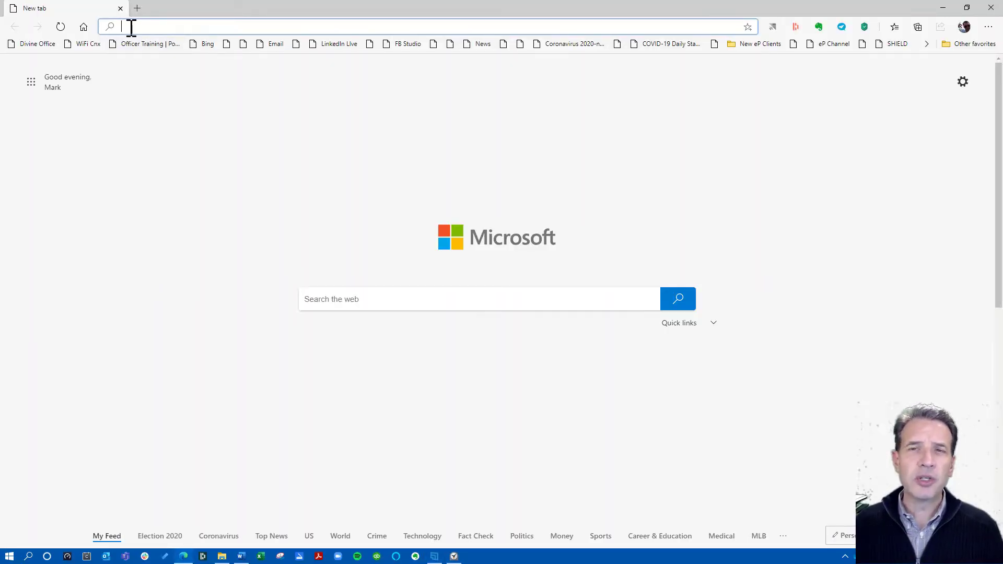
pyautogui.write('logi')
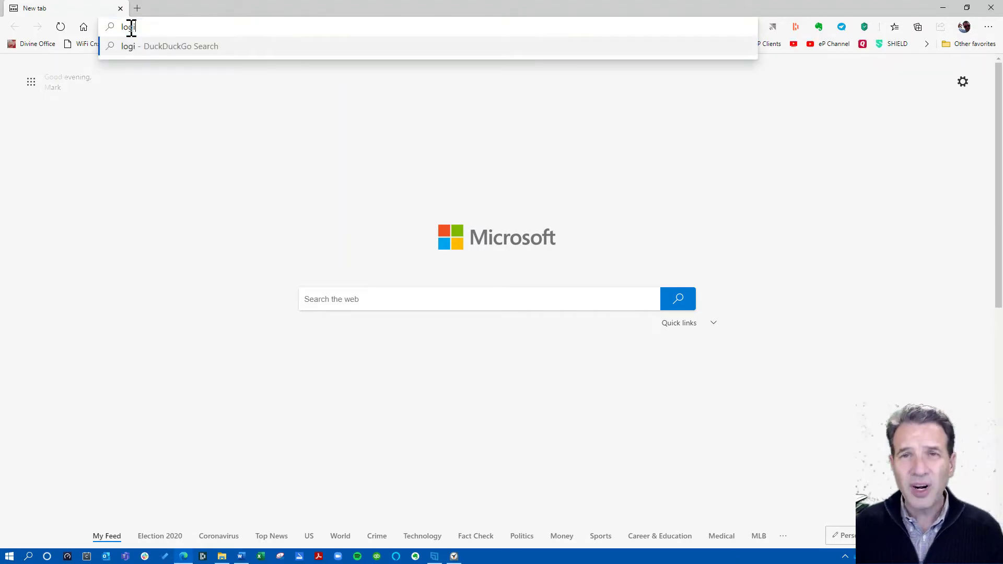
pyautogui.write('tech')
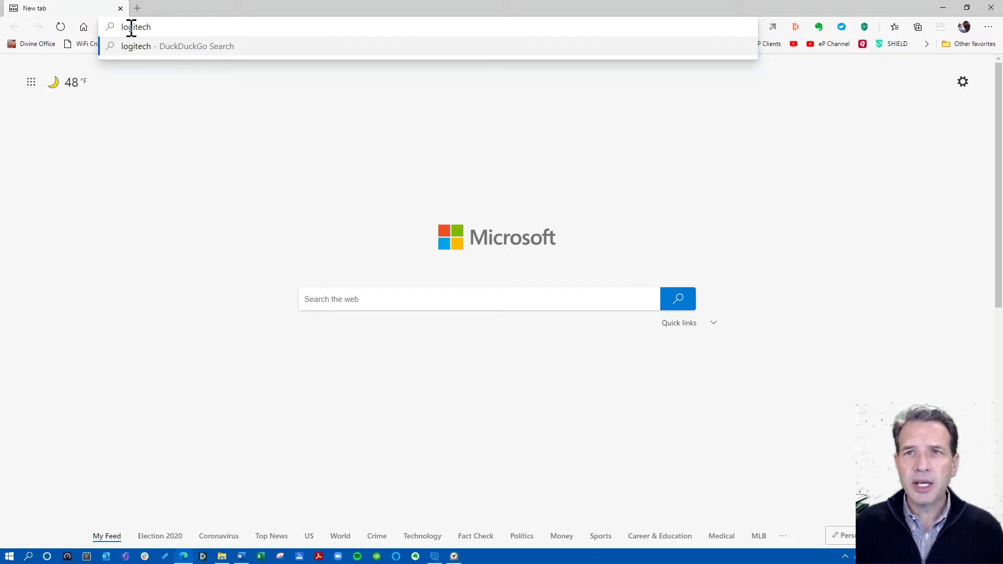
pyautogui.write(' capture')
pyautogui.press('Return')
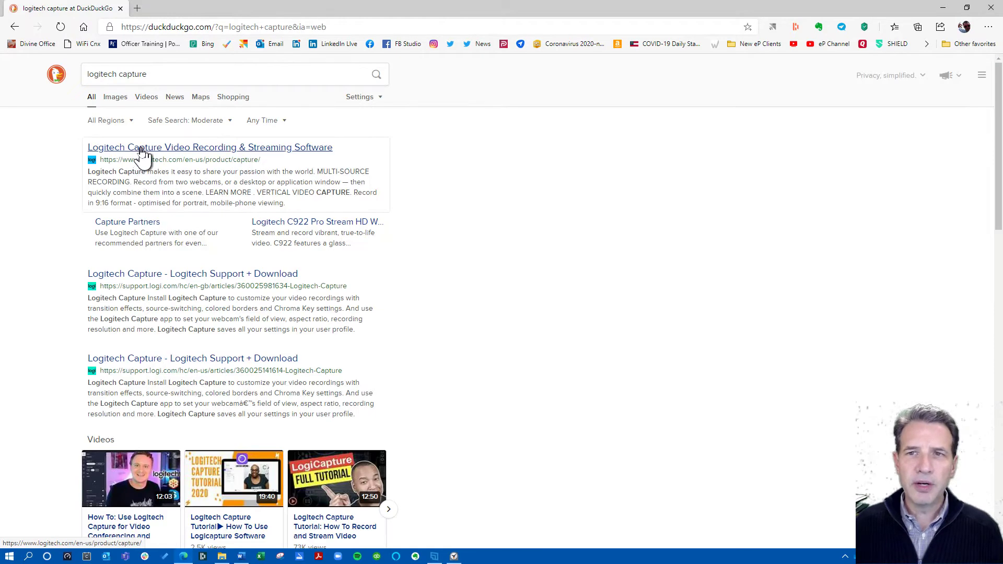
pyautogui.click(141, 148)
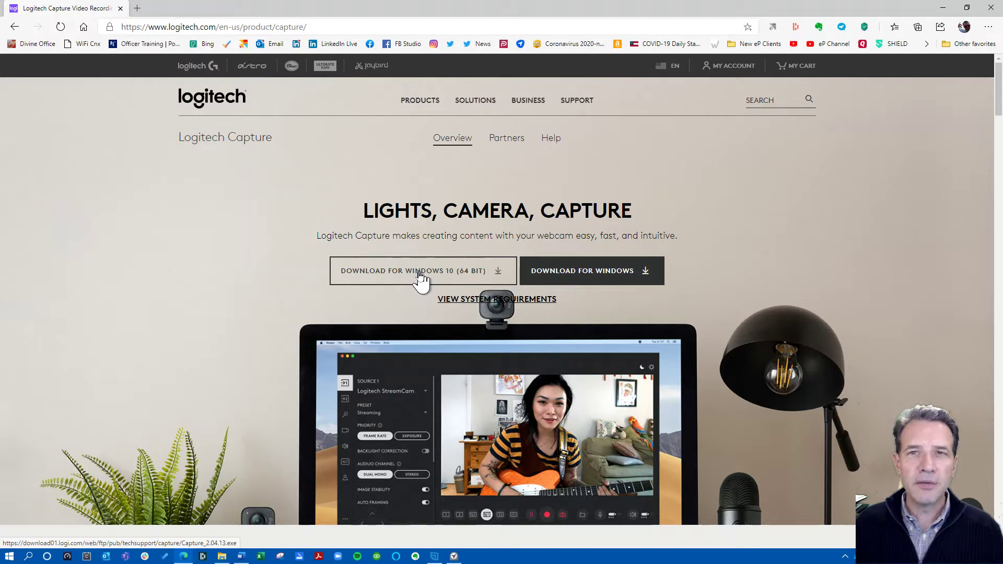
# Download the Capture_2.04.13.exe installer for Windows 10 (64 bit) and check the downloads list.
pyautogui.click(397, 272)
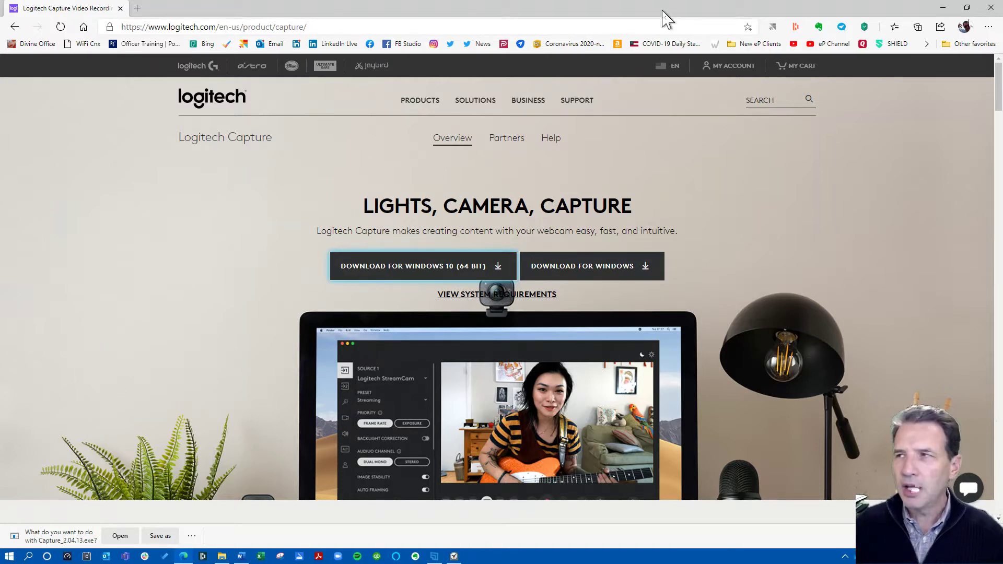
pyautogui.click(991, 7)
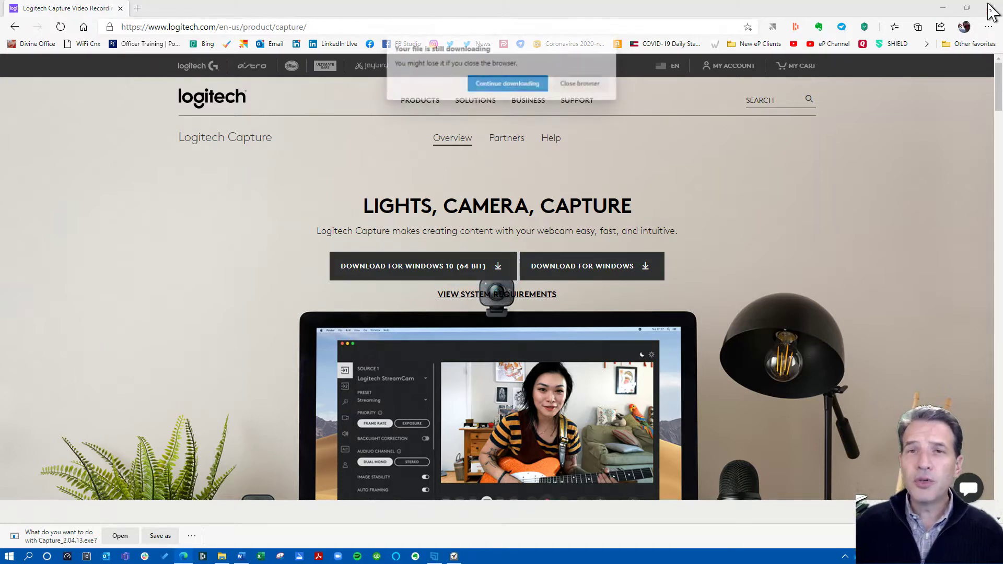
pyautogui.click(503, 85)
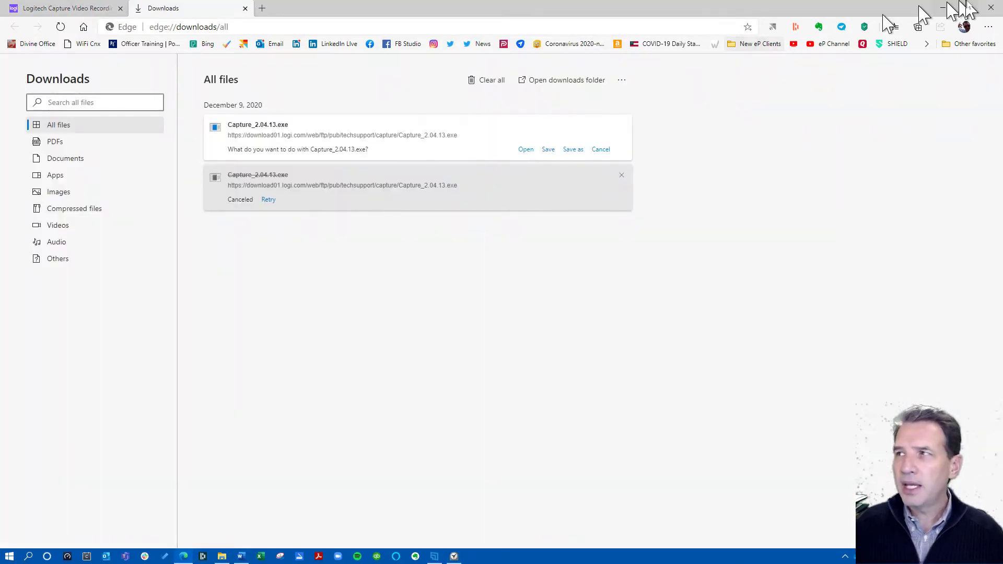
# Dismiss the still-downloading warning and close Edge to reveal the desktop.
pyautogui.click(991, 7)
pyautogui.click(580, 83)
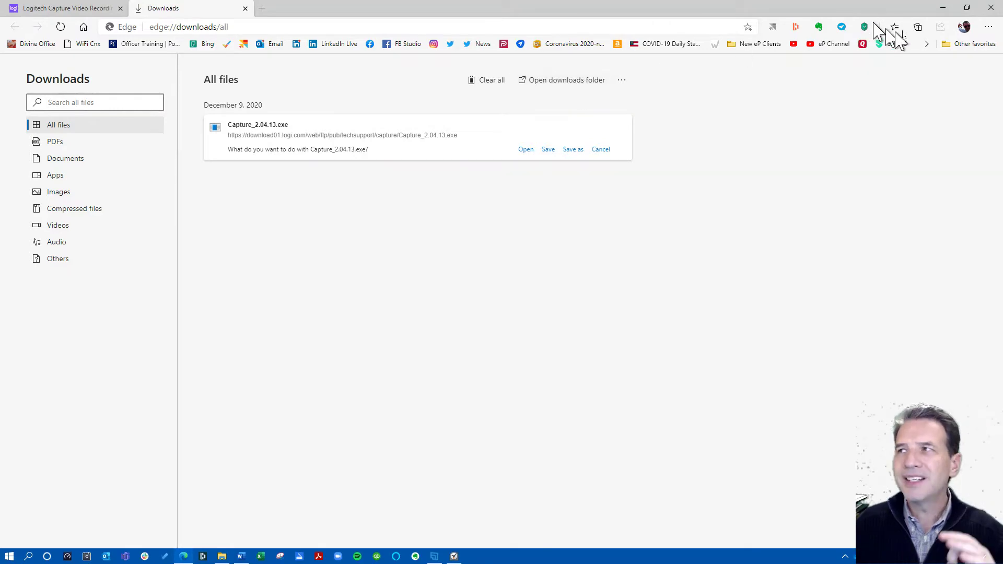
pyautogui.click(991, 8)
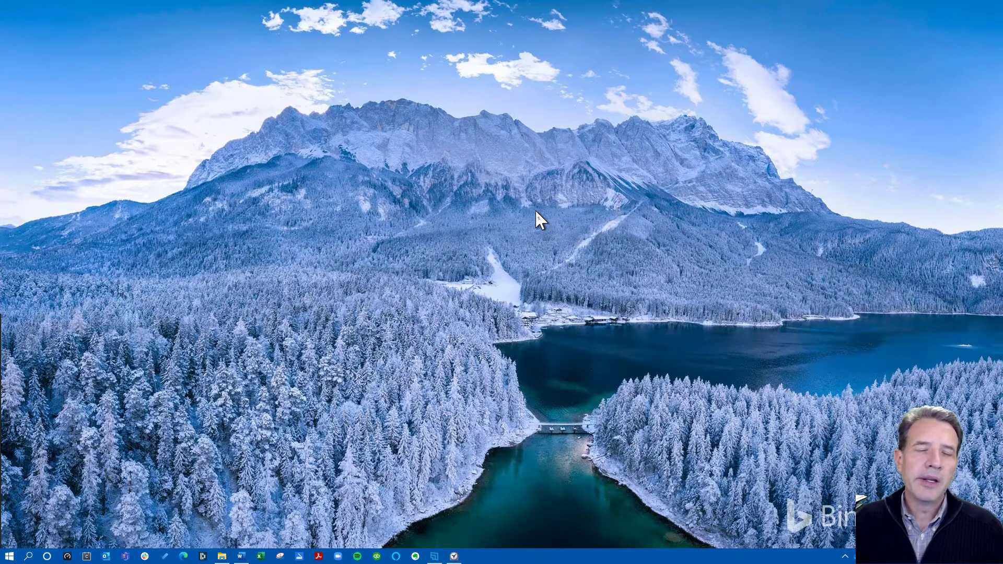
# Launch Alarms & Clock from the A section of the Start menu.
pyautogui.click(8, 557)
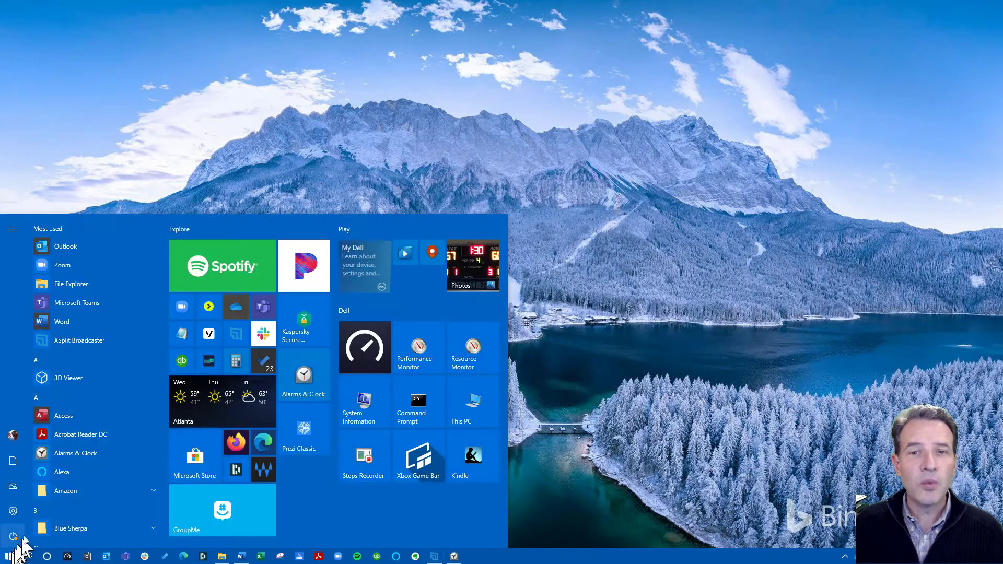
pyautogui.click(107, 390)
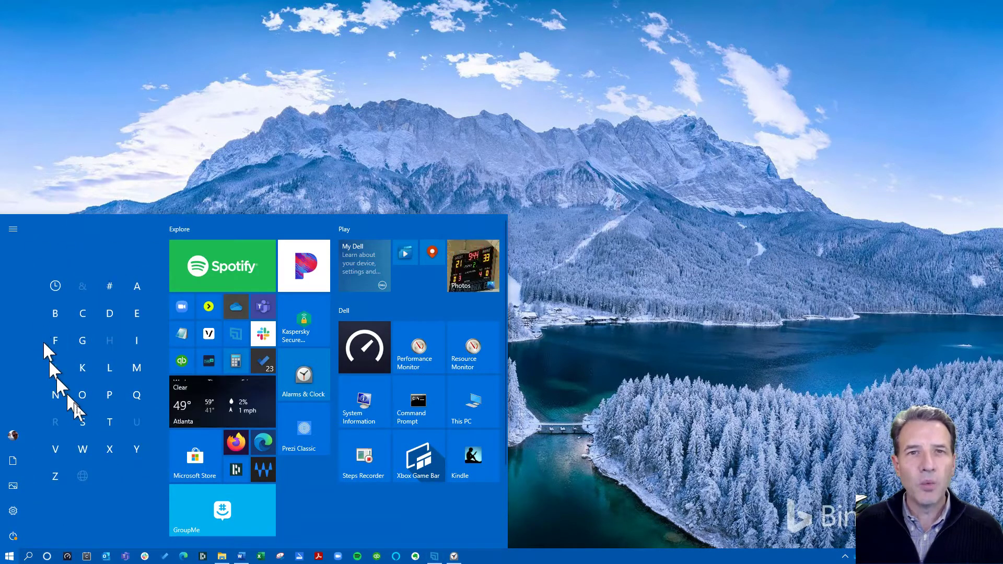
pyautogui.click(138, 286)
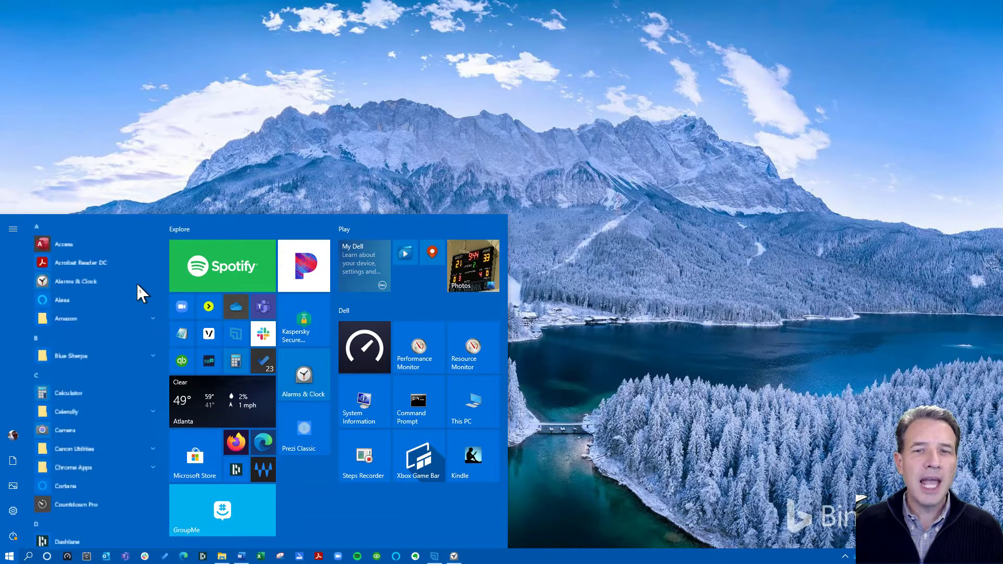
pyautogui.click(109, 281)
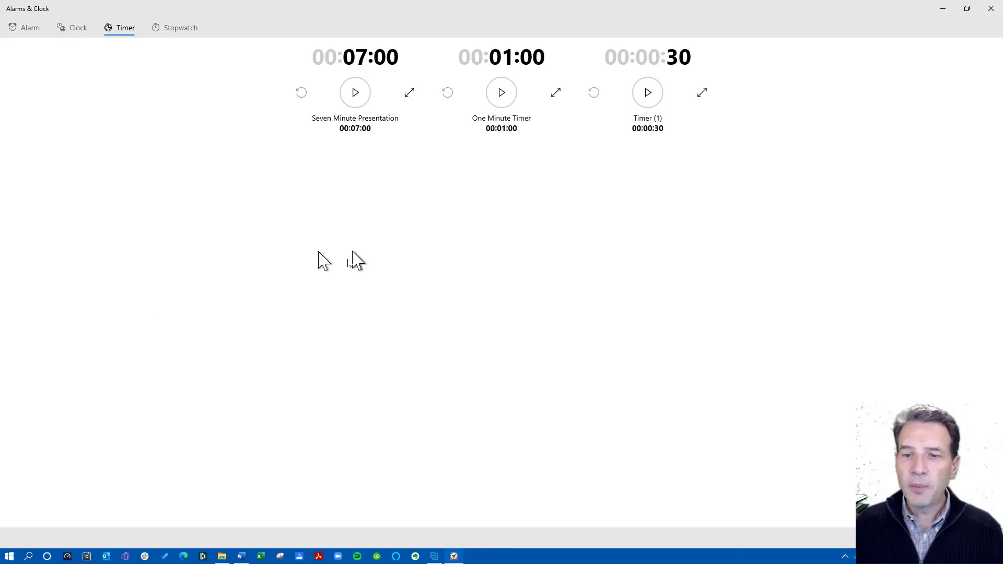
# Cycle through the Alarm, World Clock, Timer and Stopwatch views, ending on Timer.
pyautogui.click(23, 29)
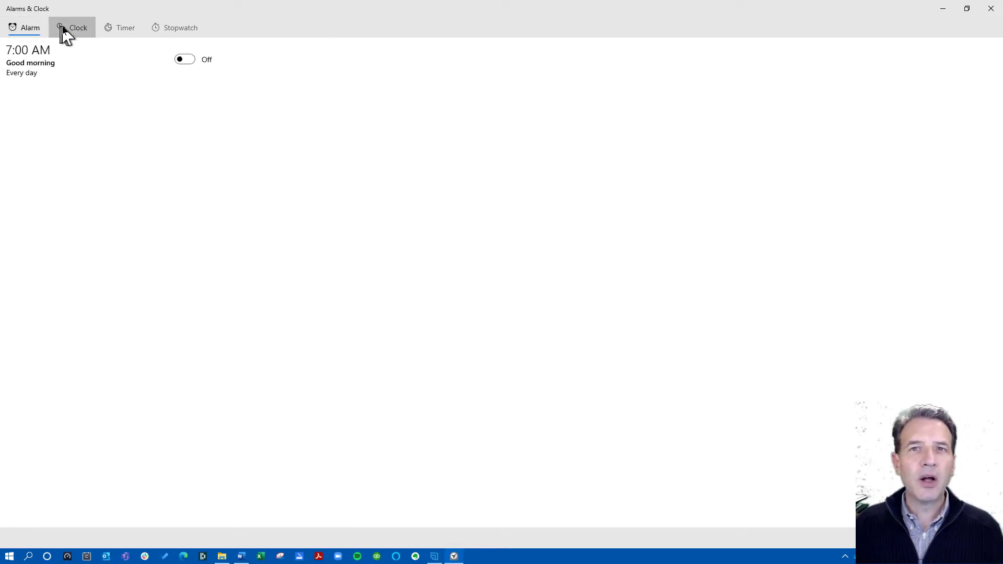
pyautogui.click(90, 30)
pyautogui.click(119, 30)
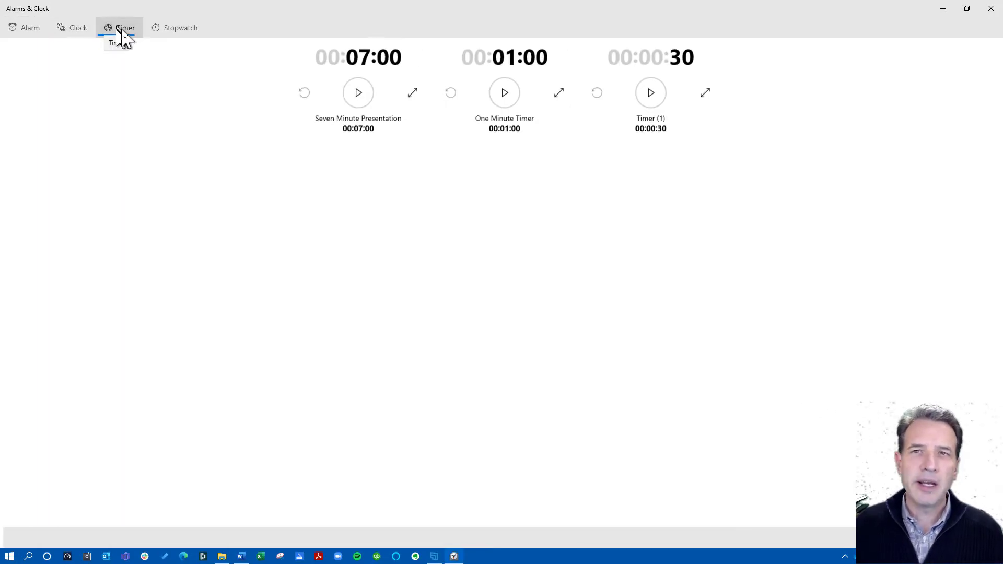
pyautogui.click(183, 31)
pyautogui.click(123, 31)
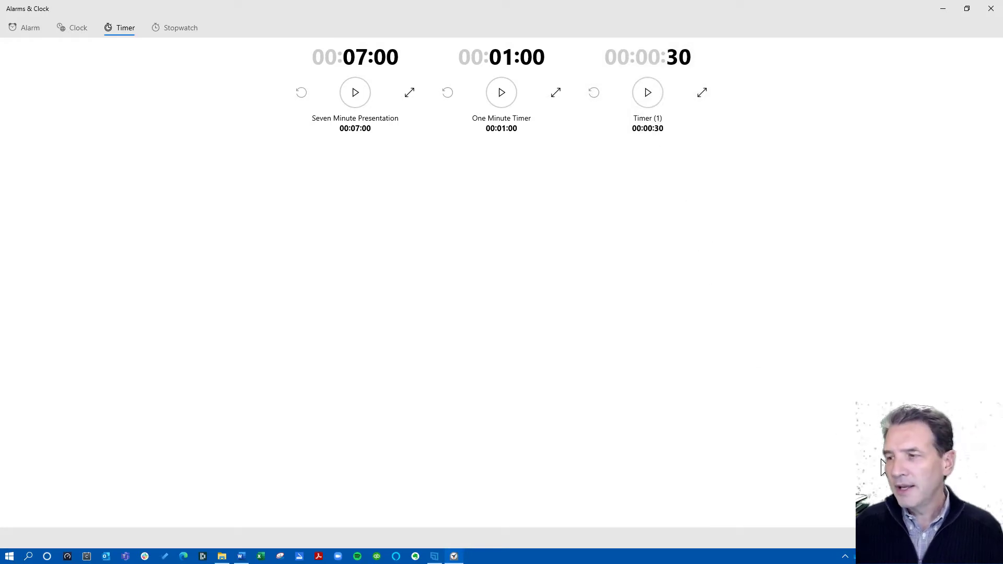
# Restore the window, move it left and widen it so the three timers fit one row.
pyautogui.doubleClick(638, 18)
pyautogui.moveTo(478, 22); pyautogui.dragTo(340, 26)
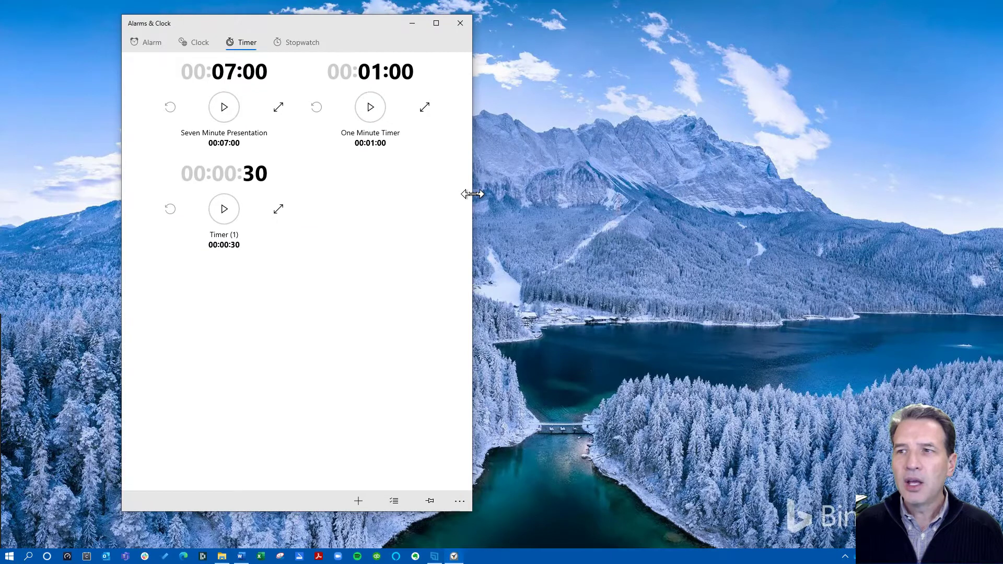
pyautogui.moveTo(472, 195); pyautogui.dragTo(573, 155)
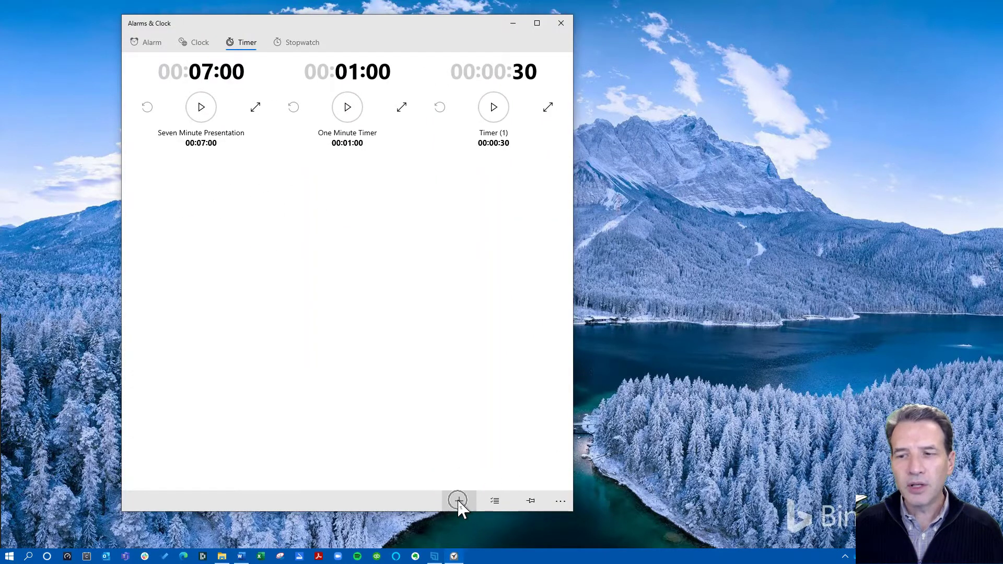
# Start a new timer, clear its default name, then discard it unsaved.
pyautogui.click(459, 501)
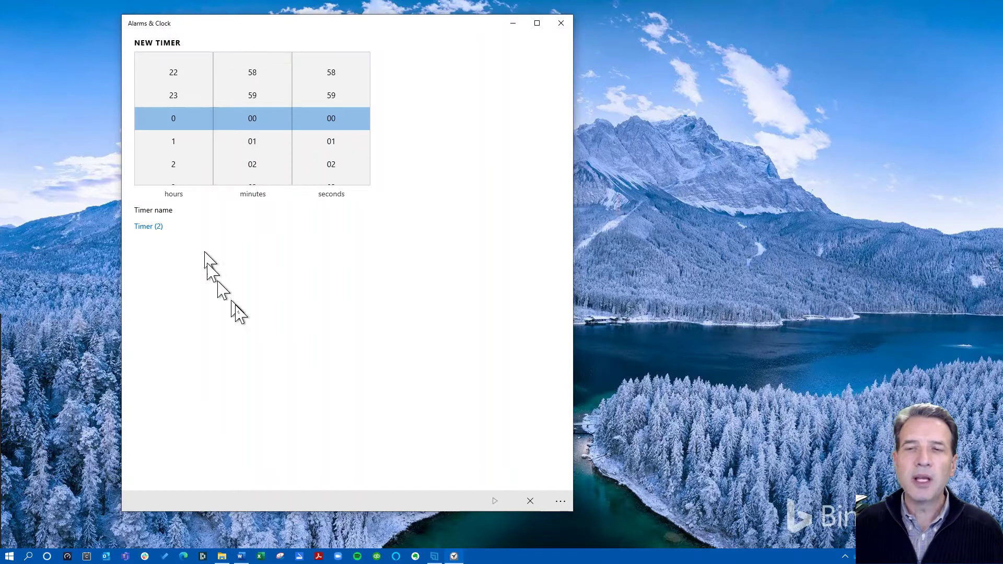
pyautogui.click(160, 227)
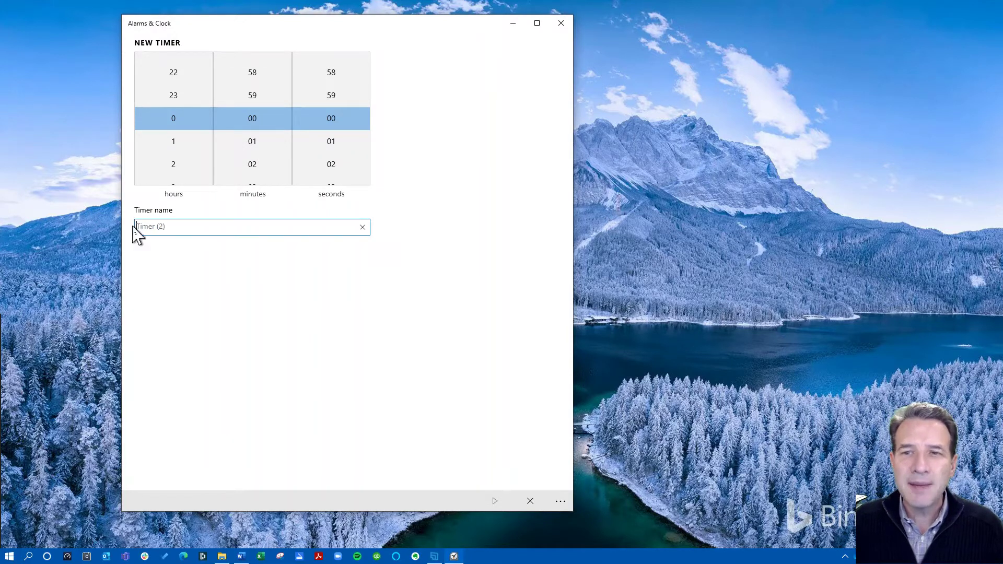
pyautogui.click(362, 227)
pyautogui.click(530, 501)
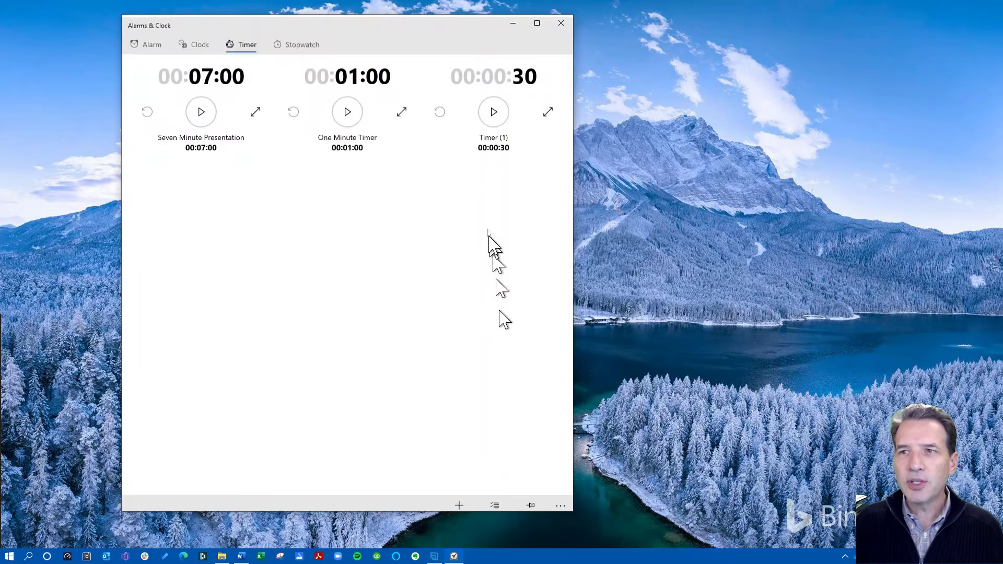
# Maximize the window and preview the One Minute Timer enlarged before shrinking it back.
pyautogui.click(537, 23)
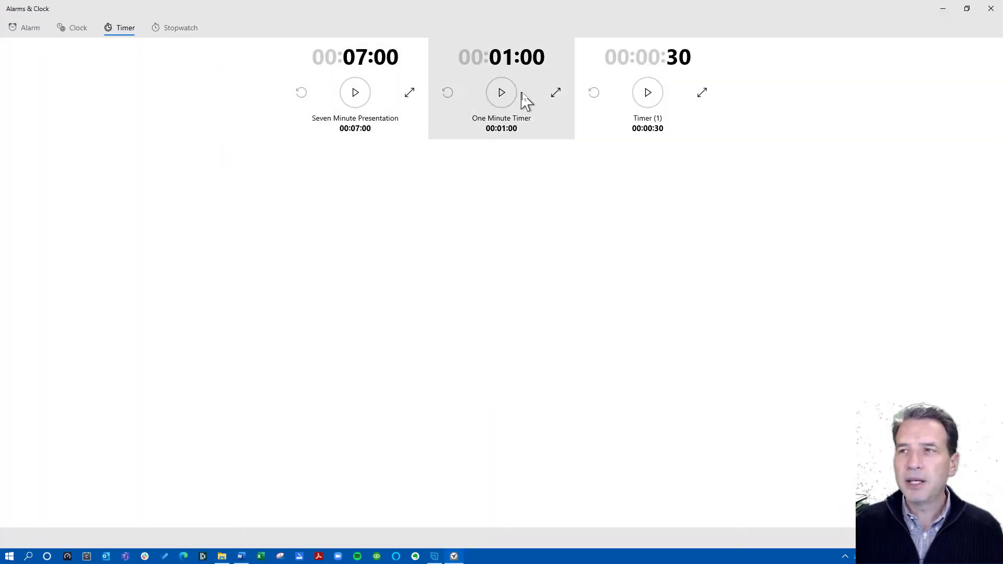
pyautogui.click(556, 94)
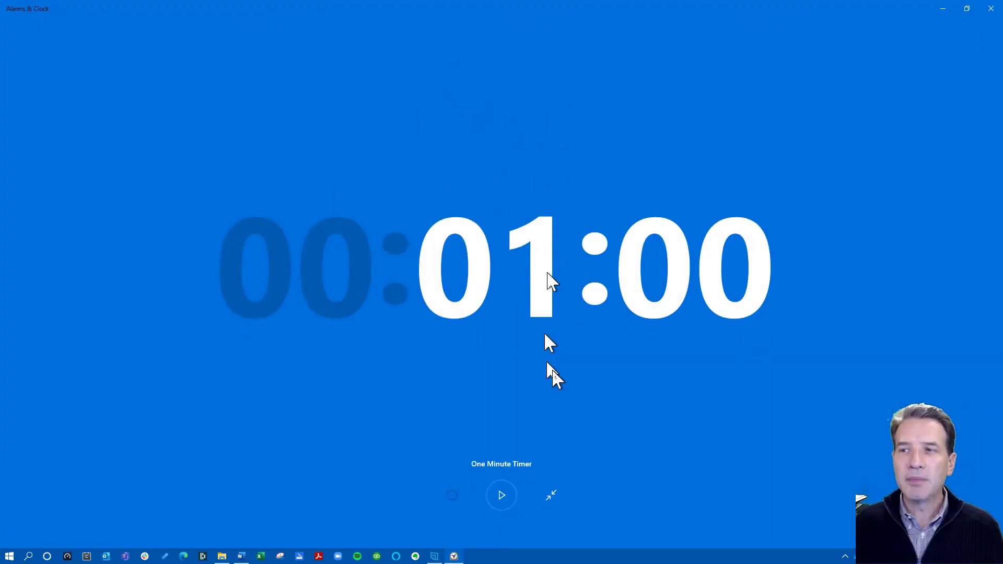
pyautogui.click(552, 496)
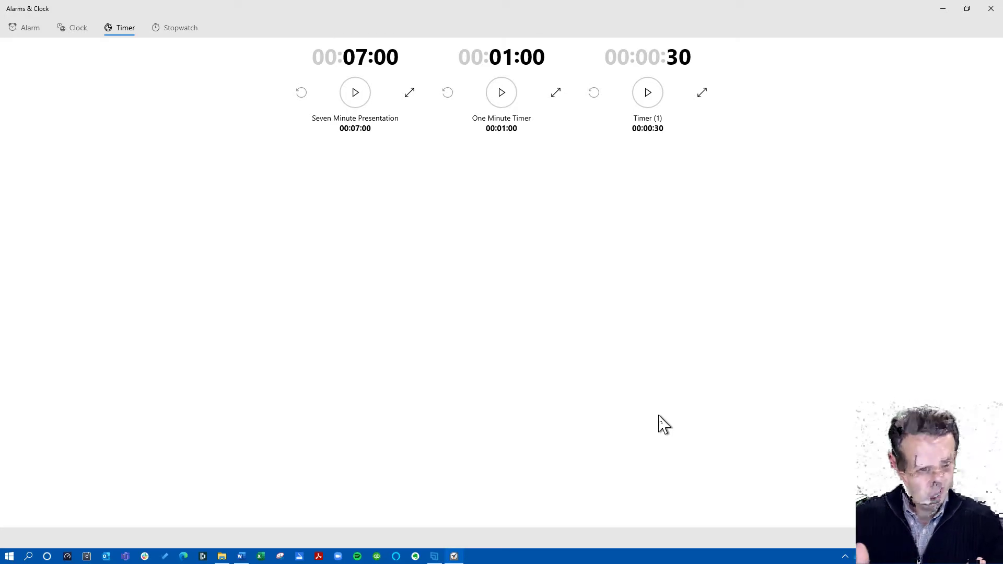
# Launch Logitech Capture from the Logitech folder under L in Start and bring its window up.
pyautogui.click(9, 558)
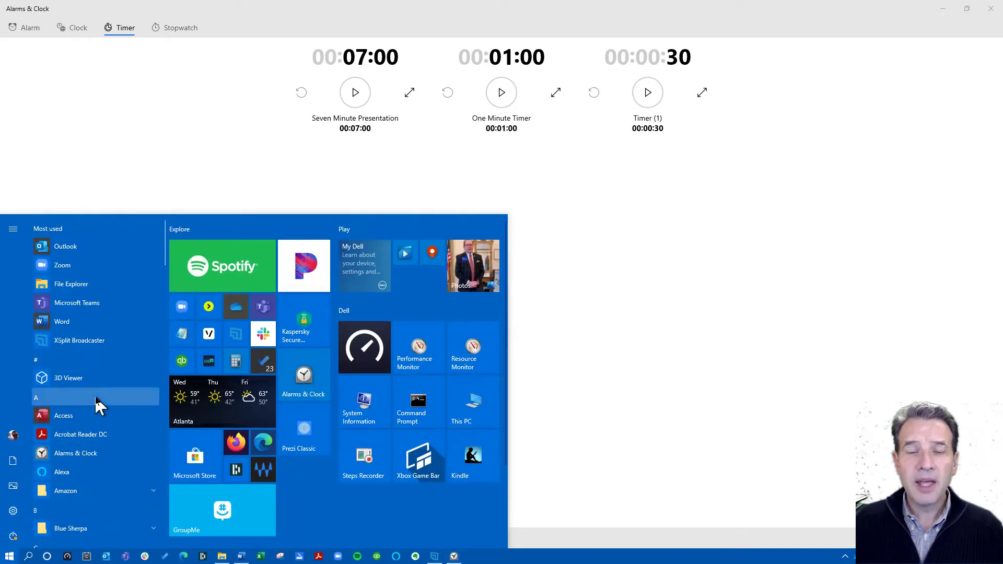
pyautogui.click(97, 401)
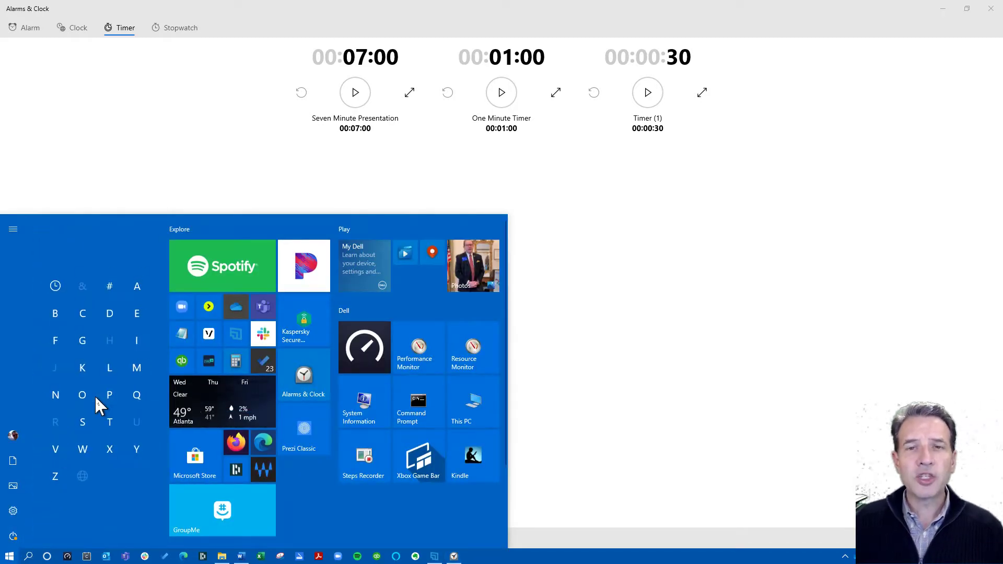
pyautogui.click(111, 366)
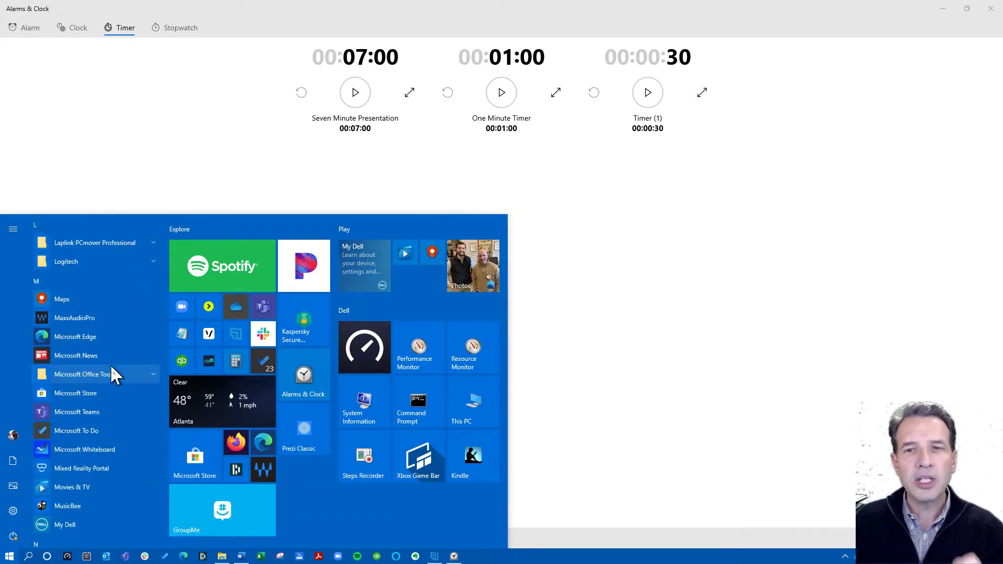
pyautogui.click(106, 262)
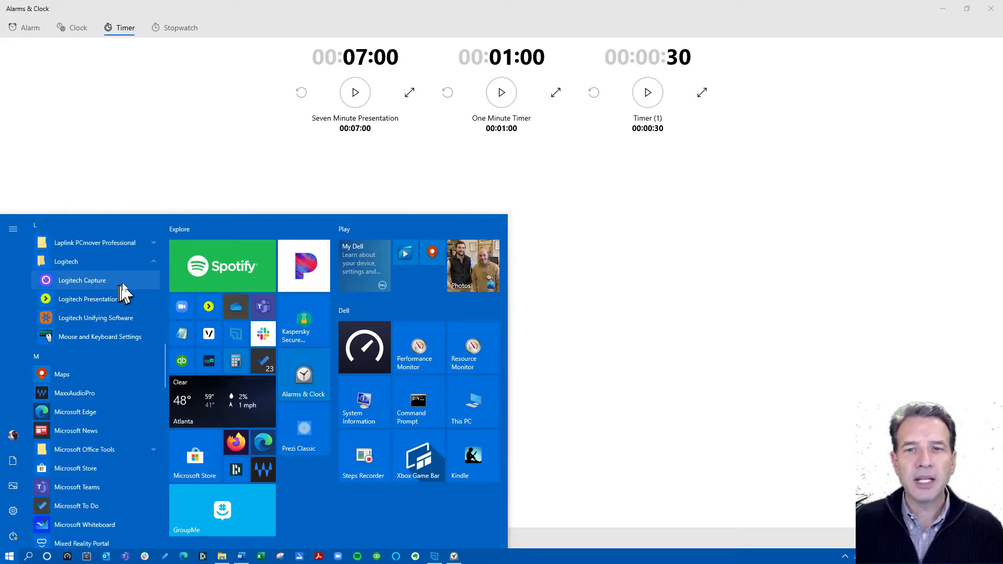
pyautogui.click(124, 281)
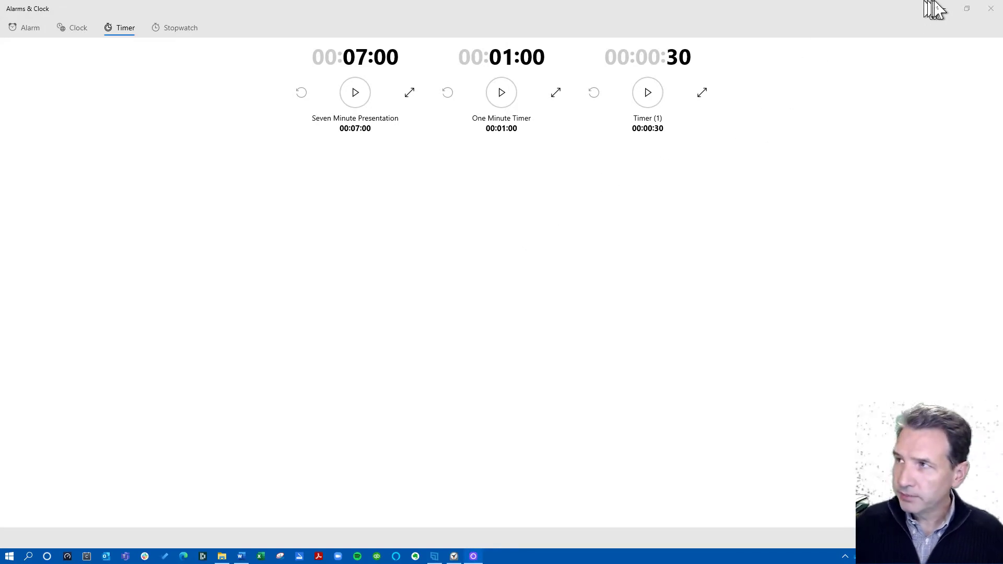
pyautogui.click(473, 554)
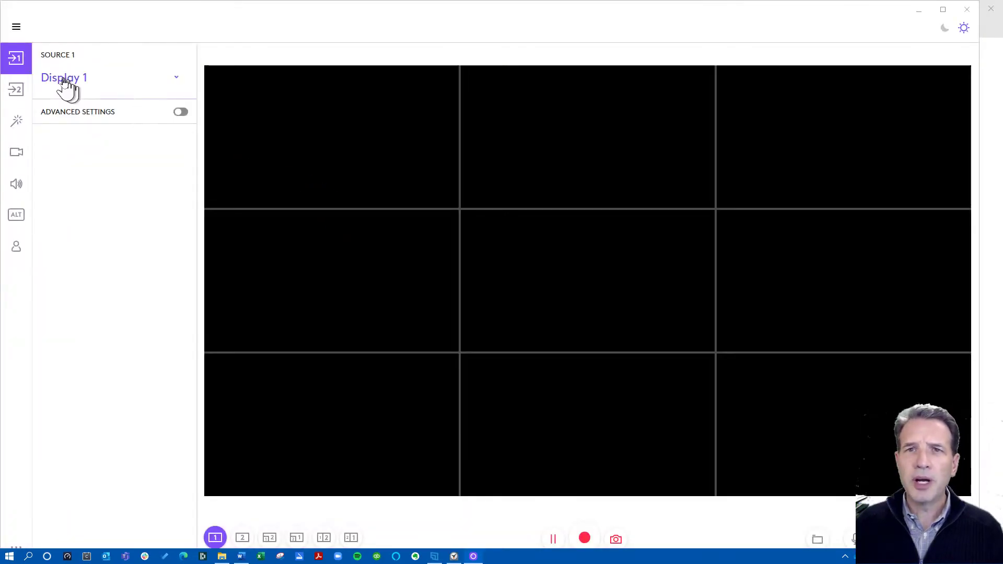
# Set Source 1 to None and accept installing the pending update now.
pyautogui.click(79, 83)
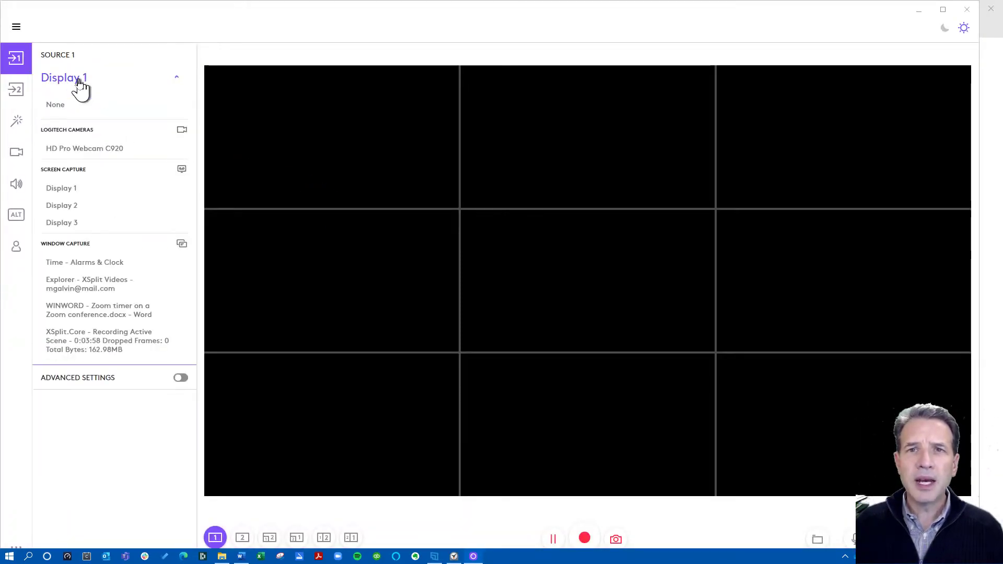
pyautogui.click(60, 106)
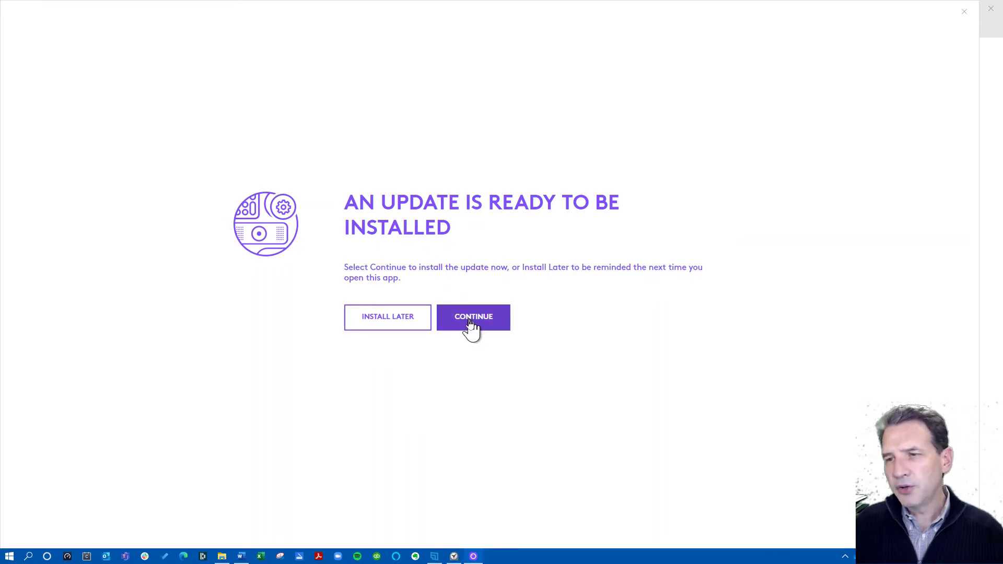
pyautogui.click(478, 328)
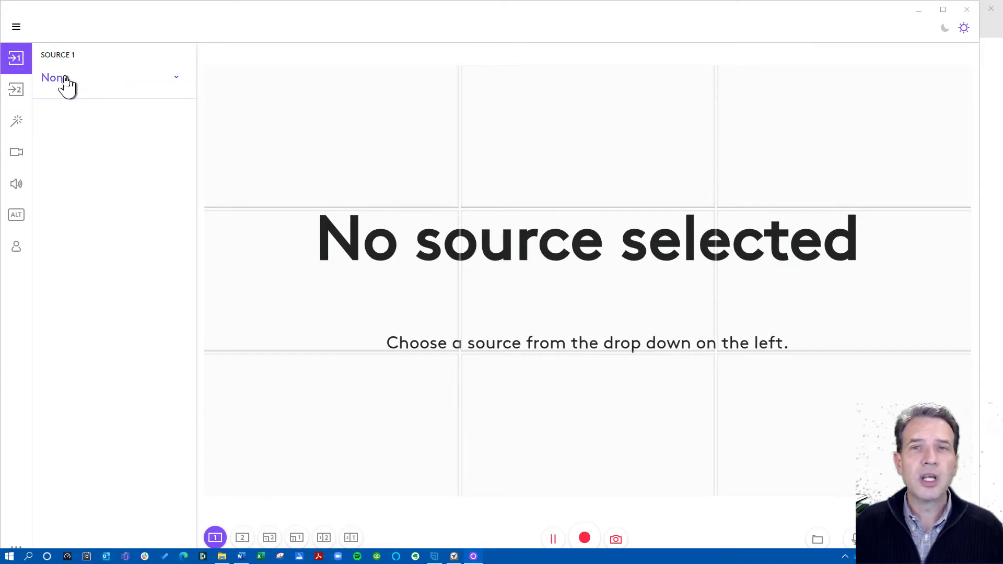
# Choose Display 1 as the Source 1 capture in Logitech Capture.
pyautogui.click(65, 78)
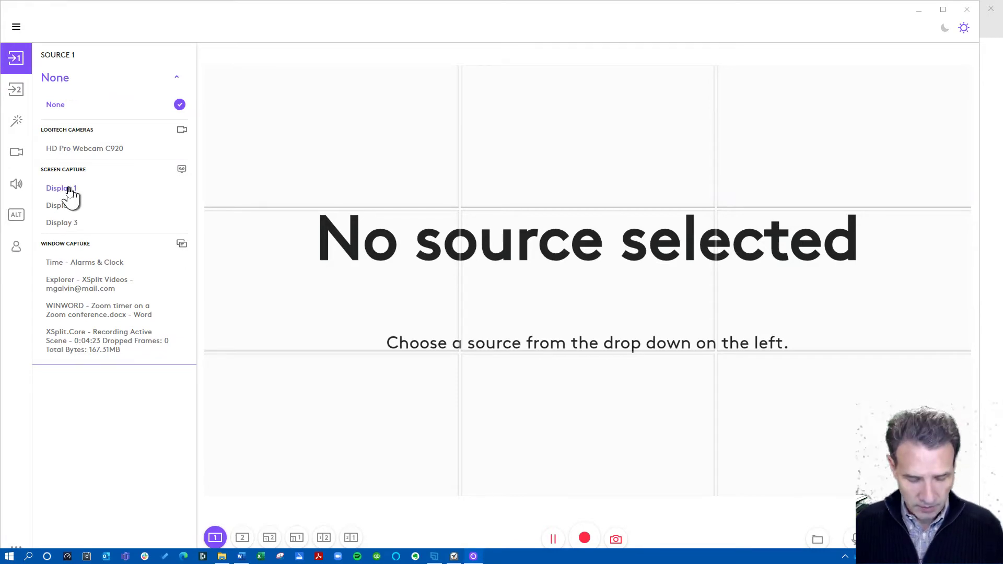
pyautogui.click(70, 189)
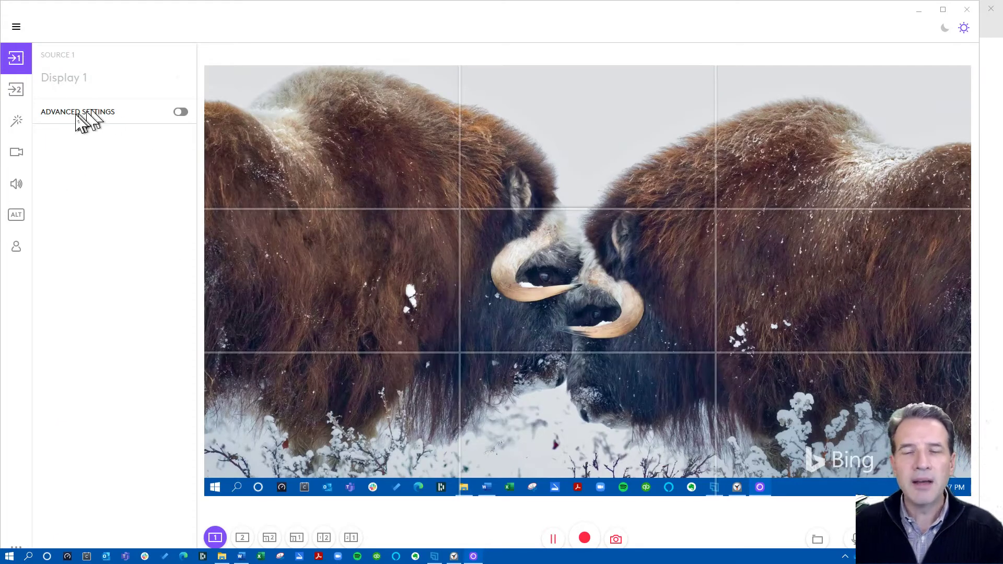
# Switch Source 1 to Display 2, then to Display 3.
pyautogui.click(81, 83)
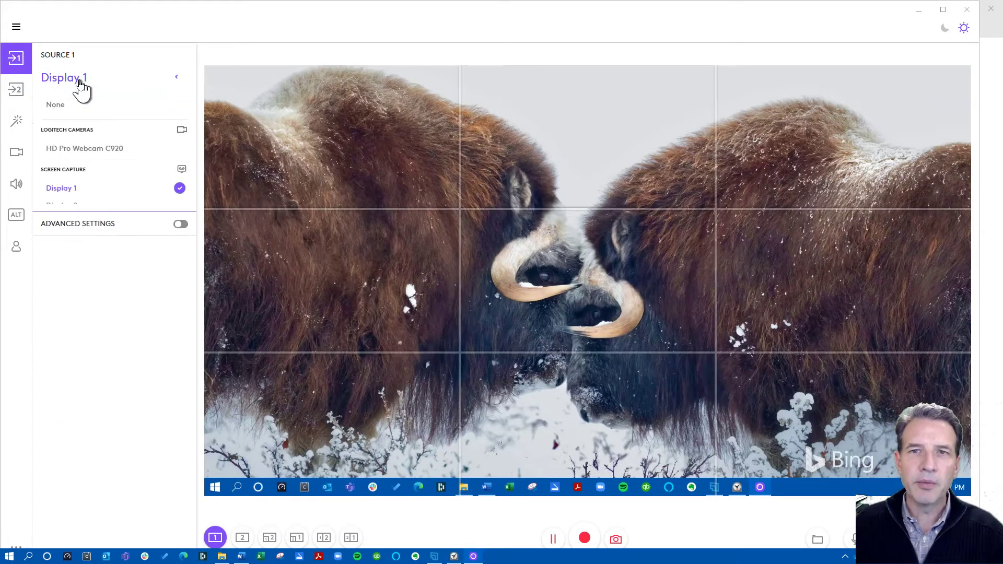
pyautogui.click(67, 206)
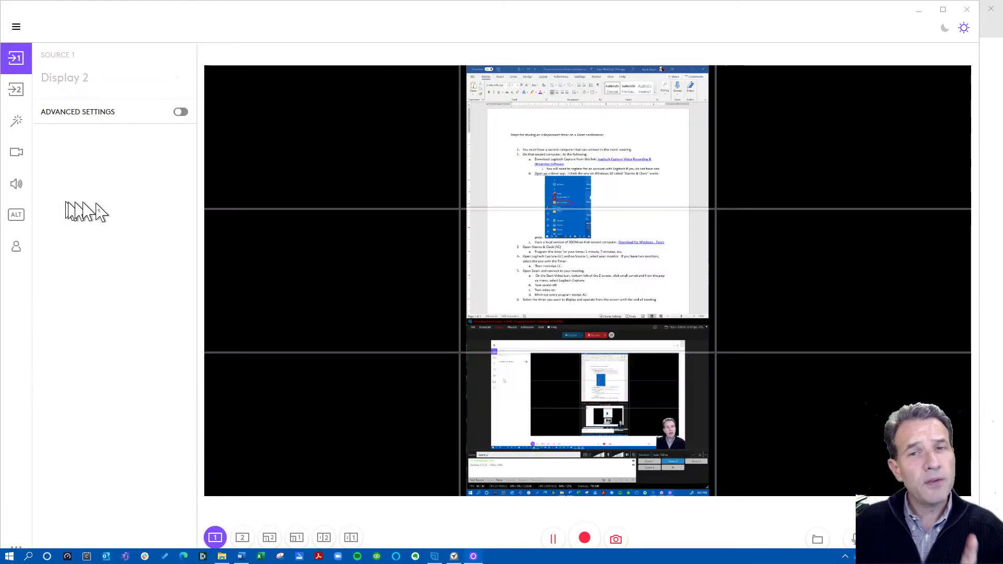
pyautogui.click(67, 83)
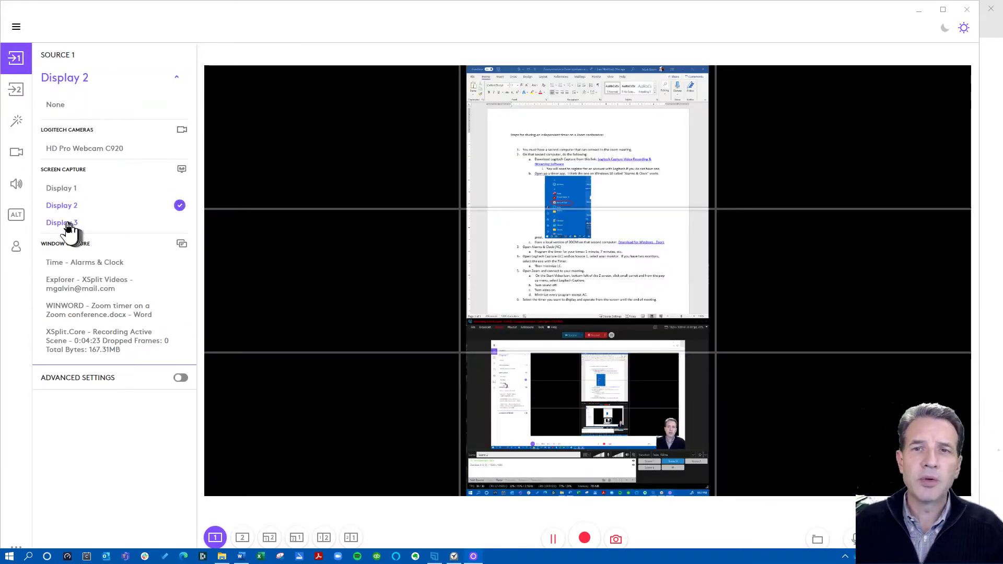
pyautogui.click(68, 224)
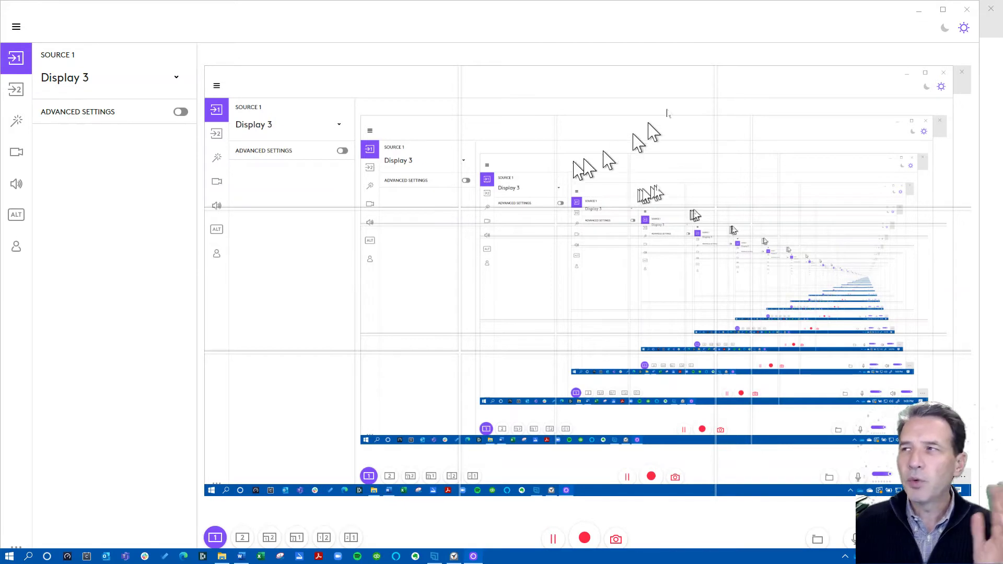
# Minimise Logitech Capture and expand the One Minute Timer card to full screen.
pyautogui.click(919, 9)
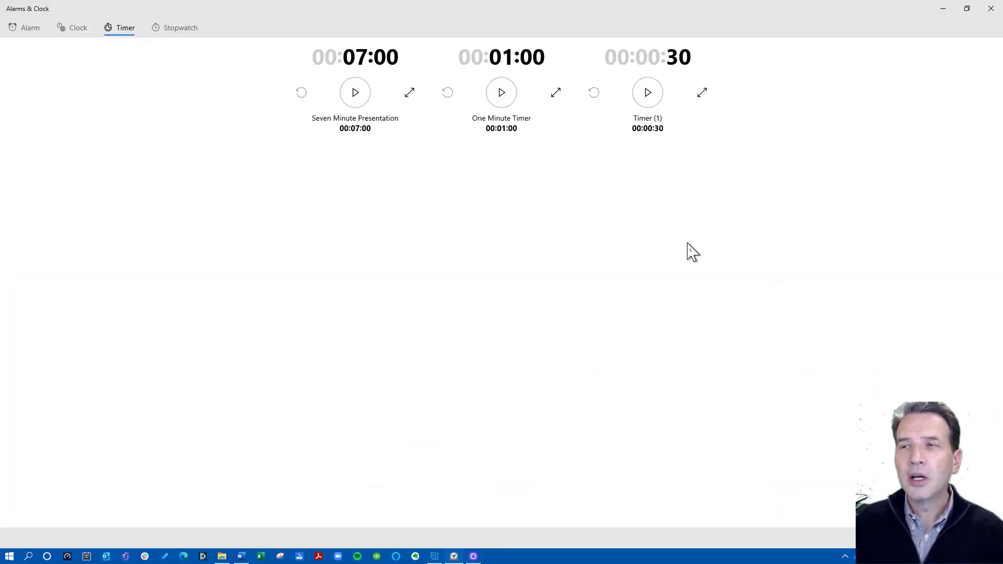
pyautogui.click(558, 94)
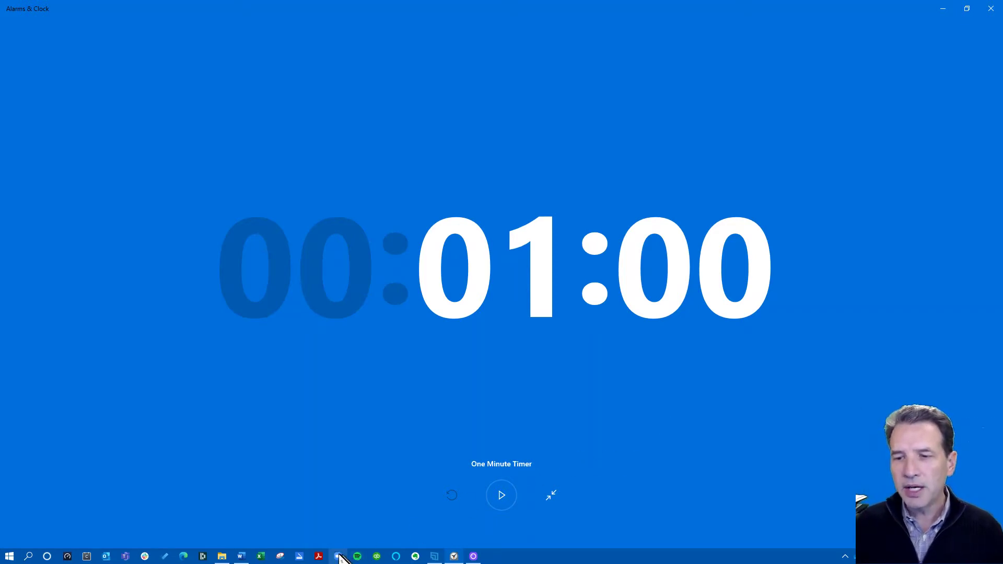
# Join the Zoom meeting by entering its meeting ID, with 'Do not connect to audio' ticked.
pyautogui.click(339, 556)
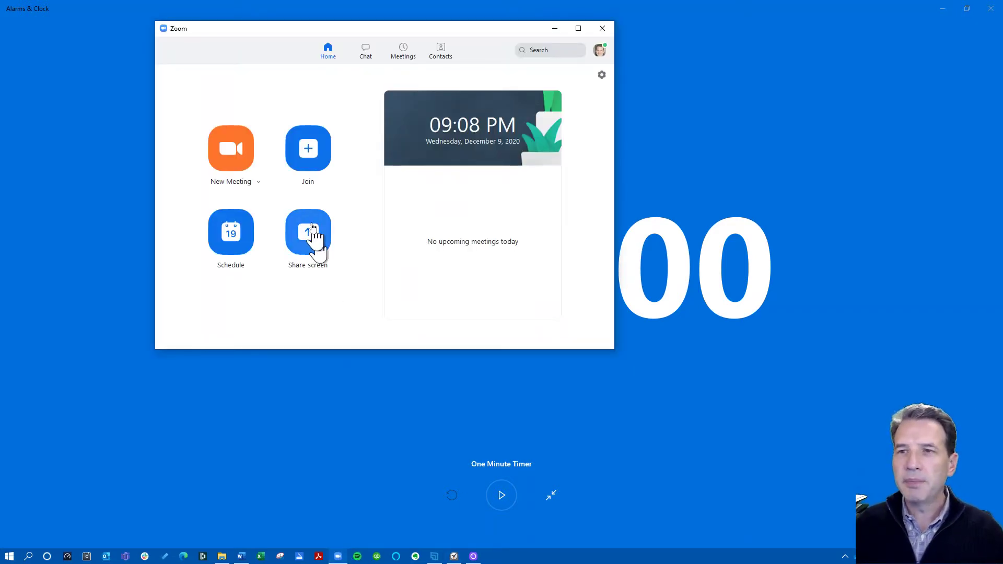
pyautogui.click(307, 150)
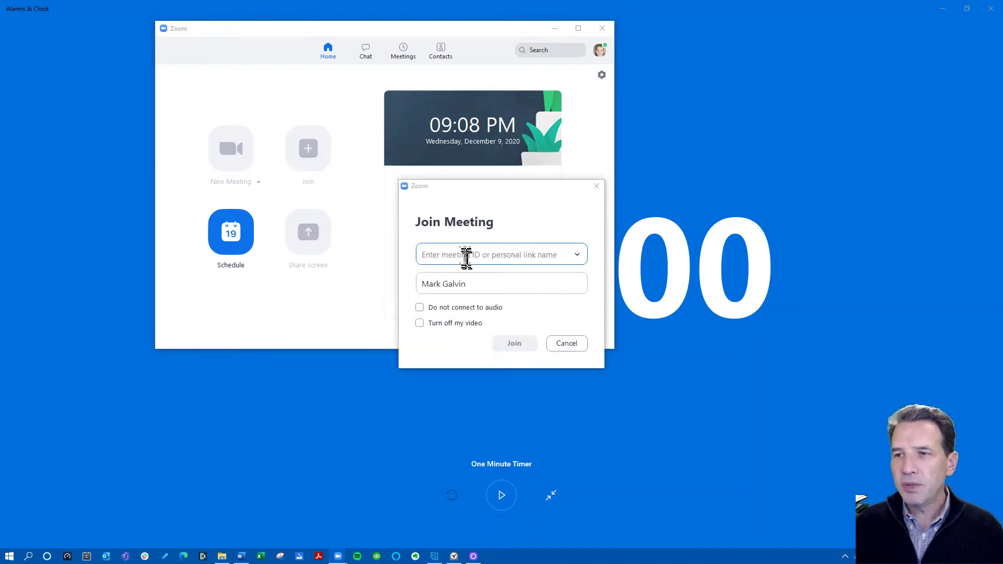
pyautogui.write('404 939 8')
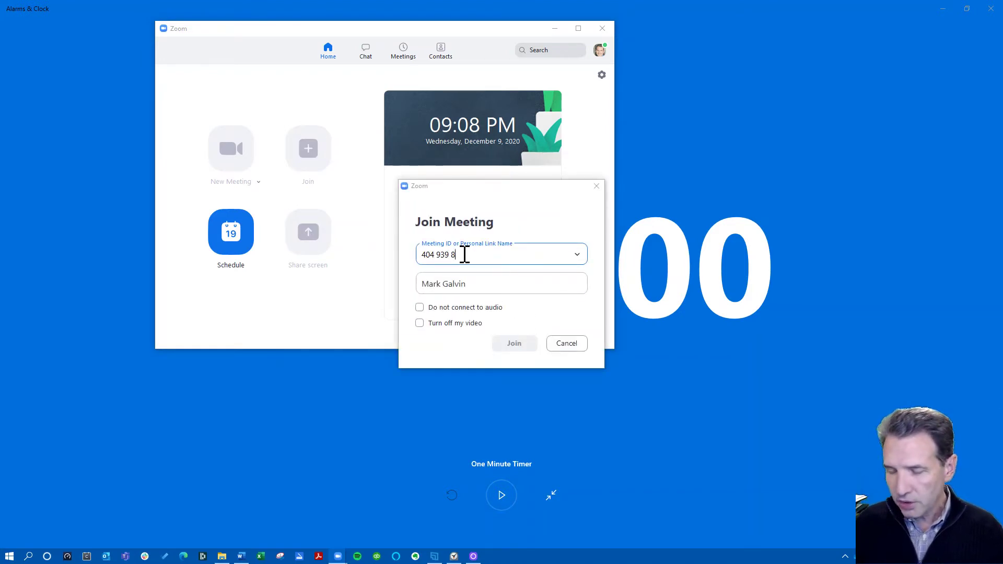
pyautogui.write('094')
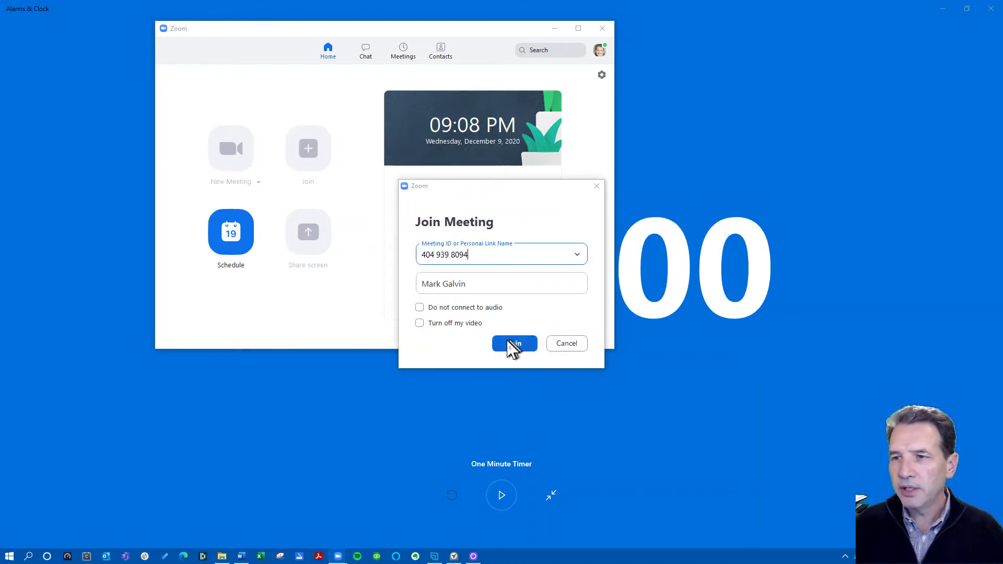
pyautogui.click(419, 308)
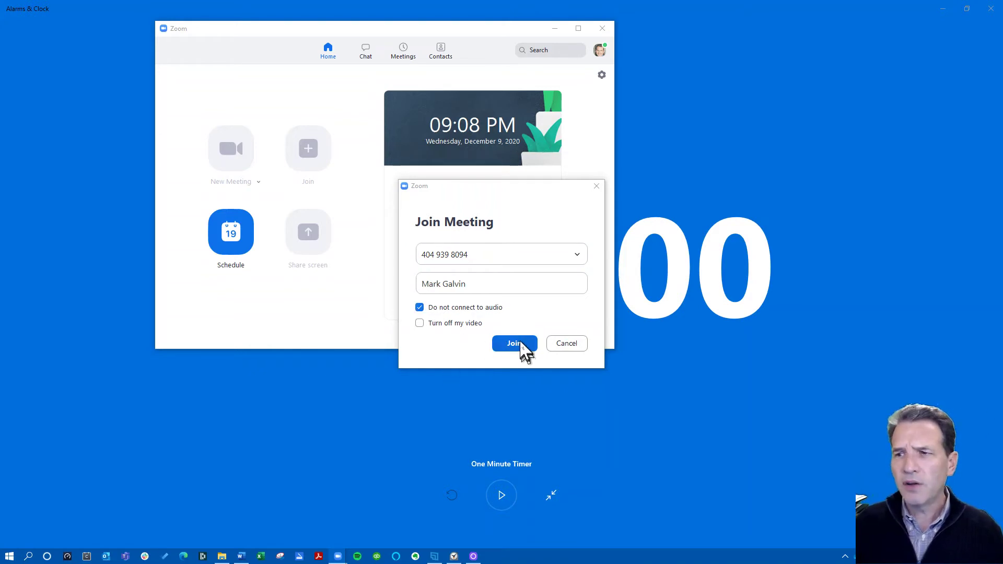
pyautogui.click(514, 347)
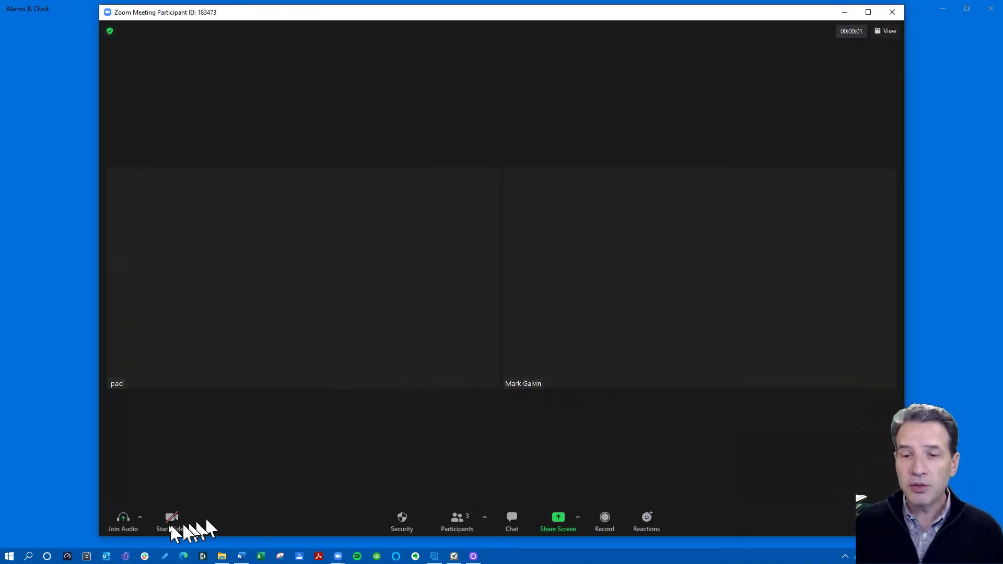
# Start video in the Zoom meeting and switch the camera to Logi Capture.
pyautogui.click(178, 522)
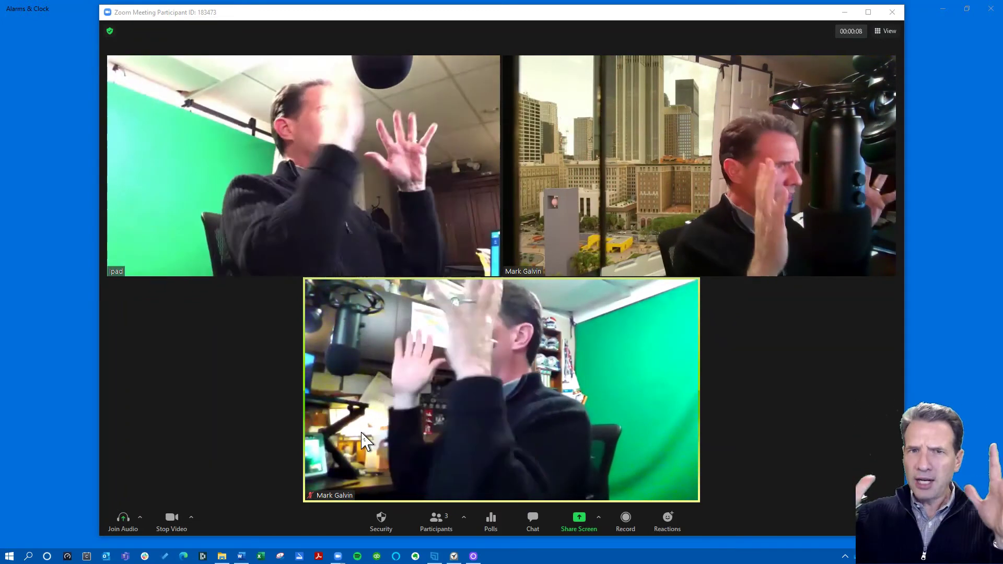
pyautogui.click(191, 516)
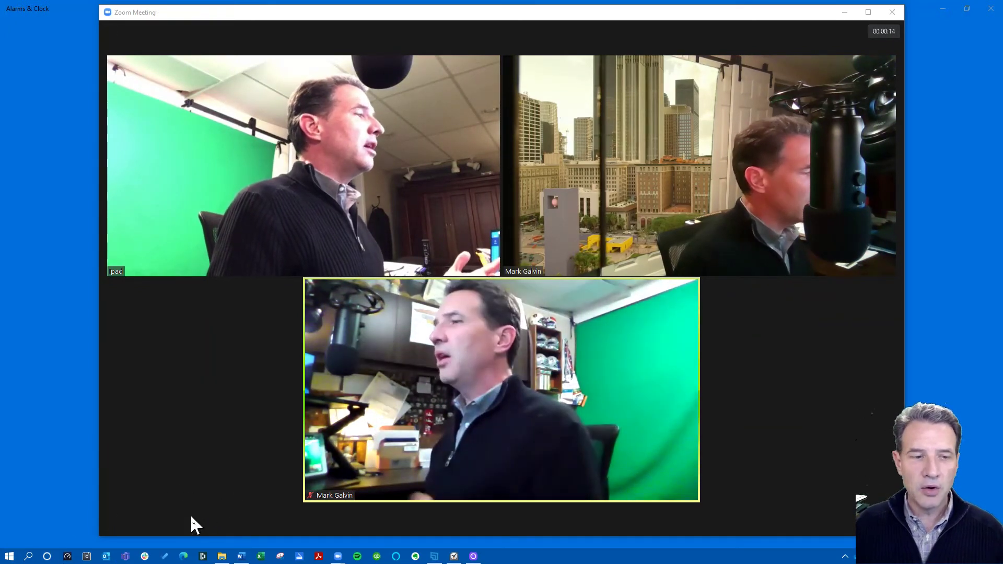
pyautogui.click(191, 514)
pyautogui.moveTo(188, 515)
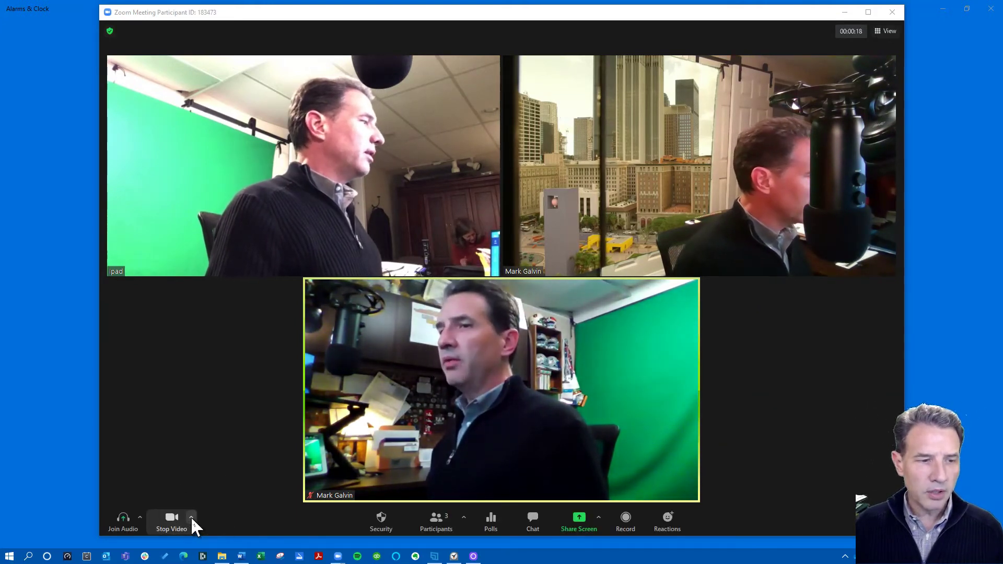
pyautogui.click(192, 519)
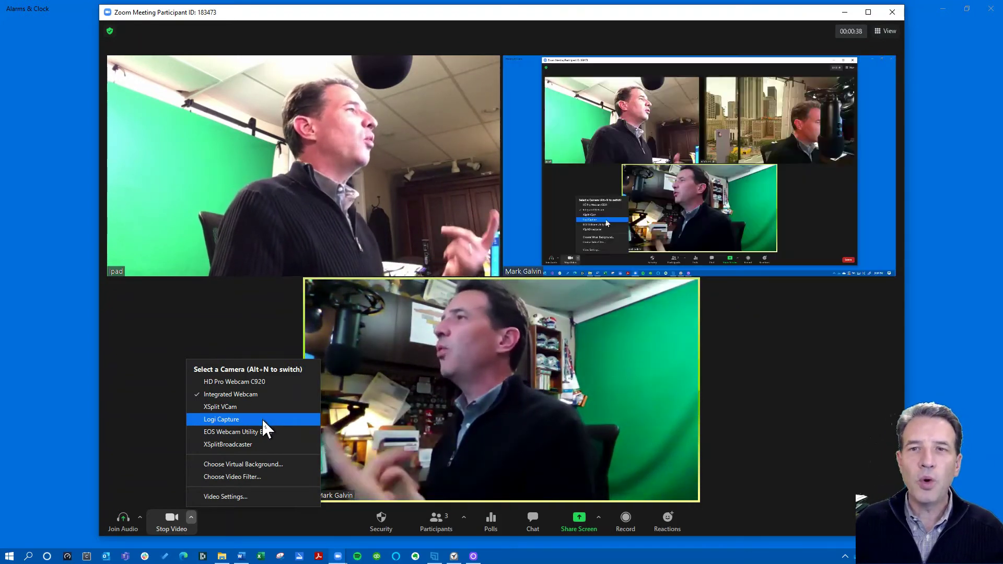
pyautogui.click(264, 420)
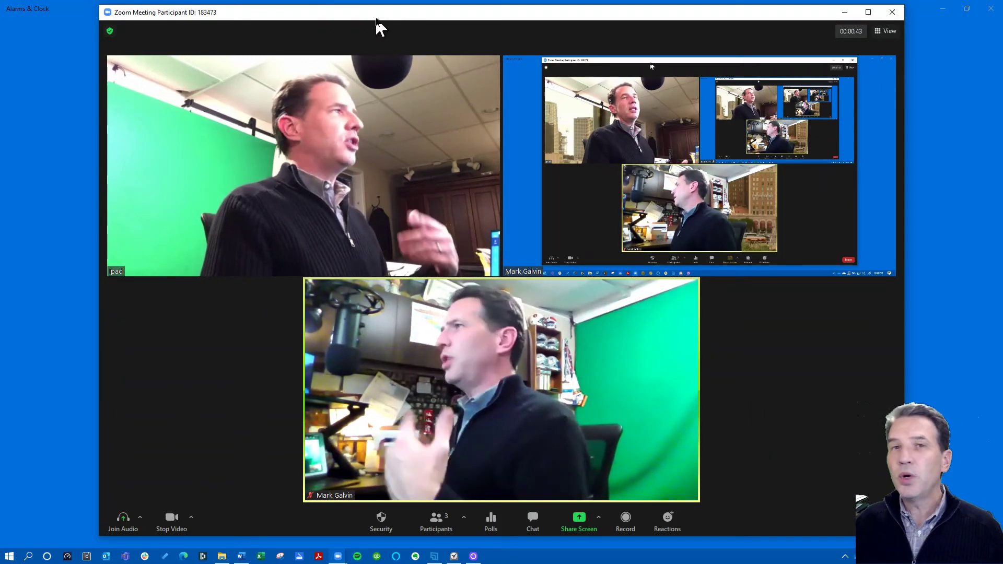
# Move the meeting window to the right and minimise Zoom to reveal the full-screen One Minute Timer.
pyautogui.moveTo(377, 20); pyautogui.dragTo(904, 74)
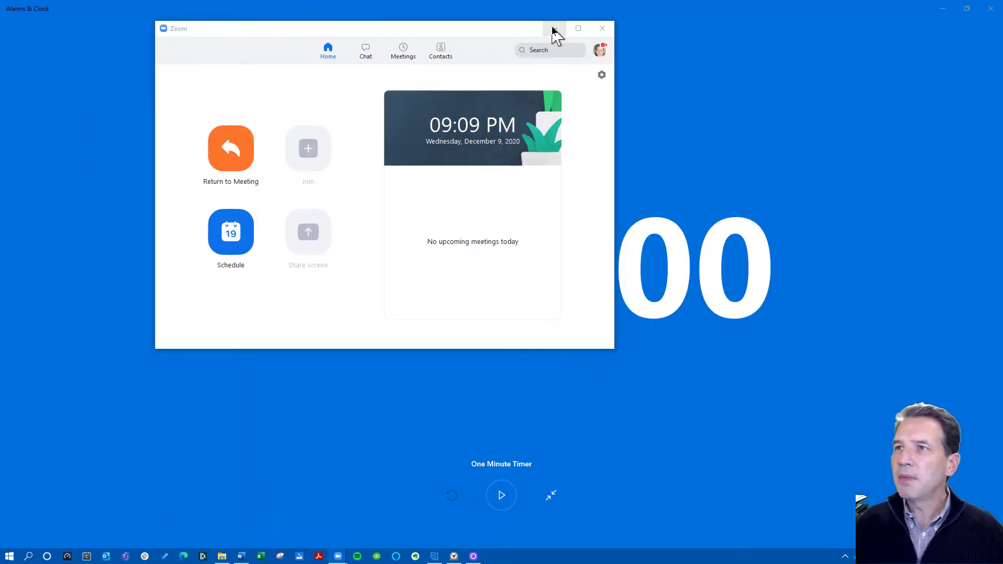
pyautogui.click(555, 29)
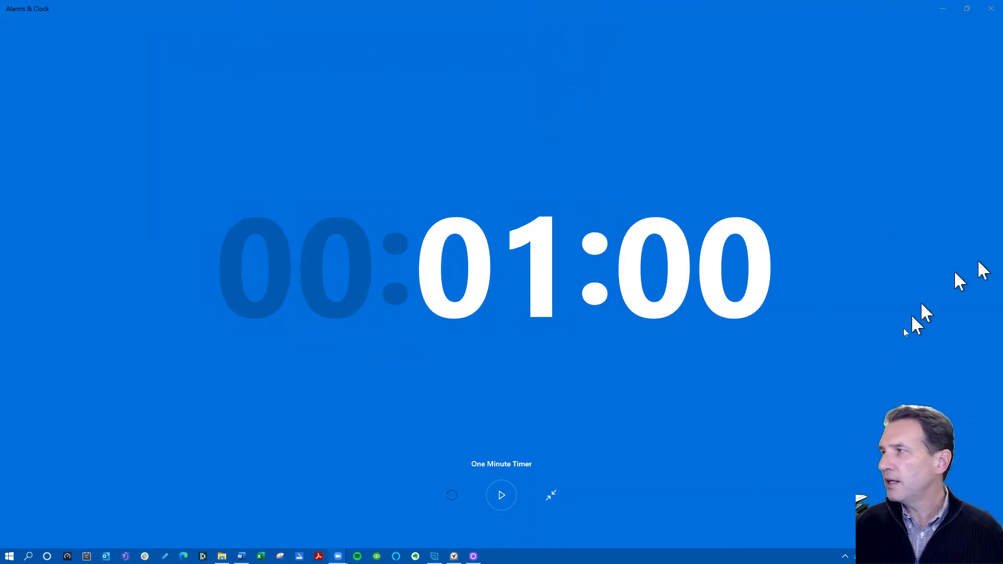